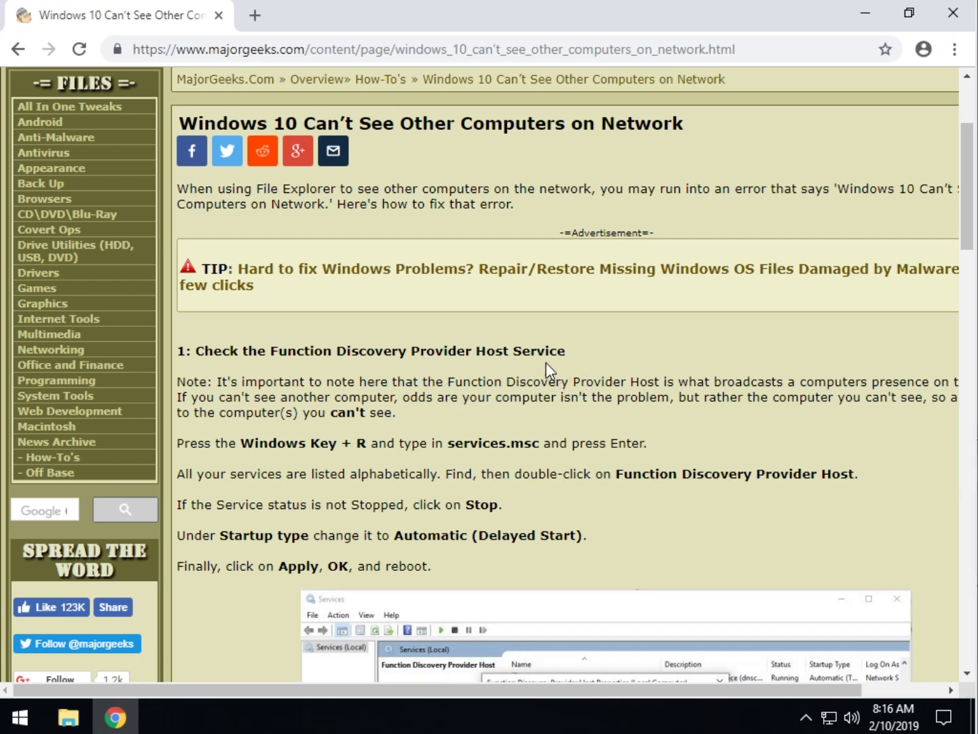
Launch the Services console with services.msc from the Run prompt
scroll(546, 363, "down", 1)
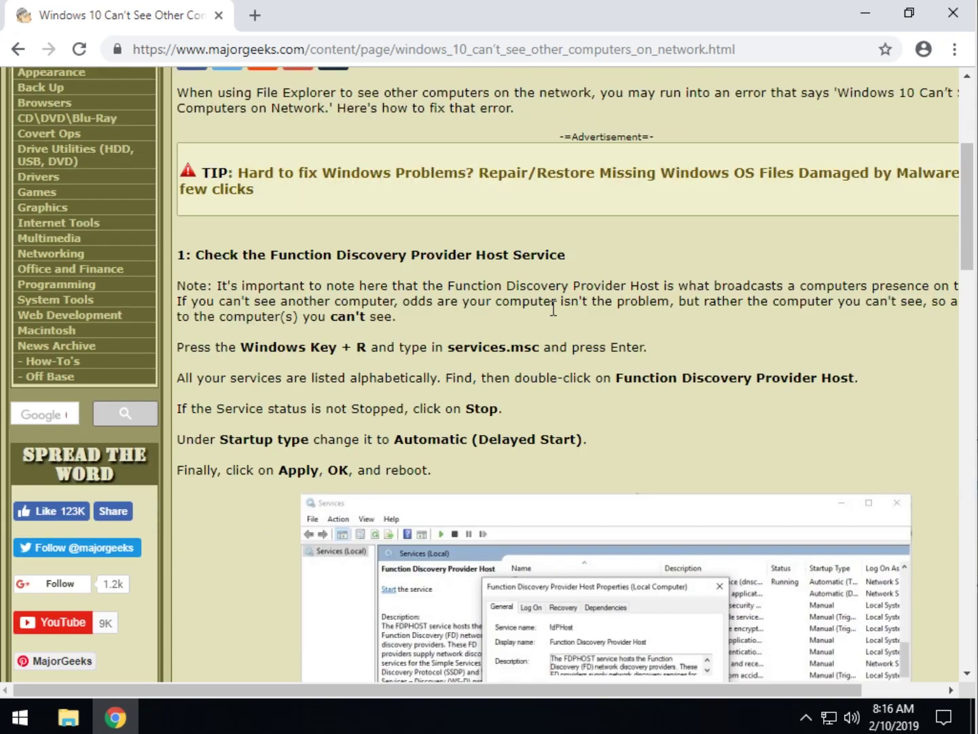
key("super+r")
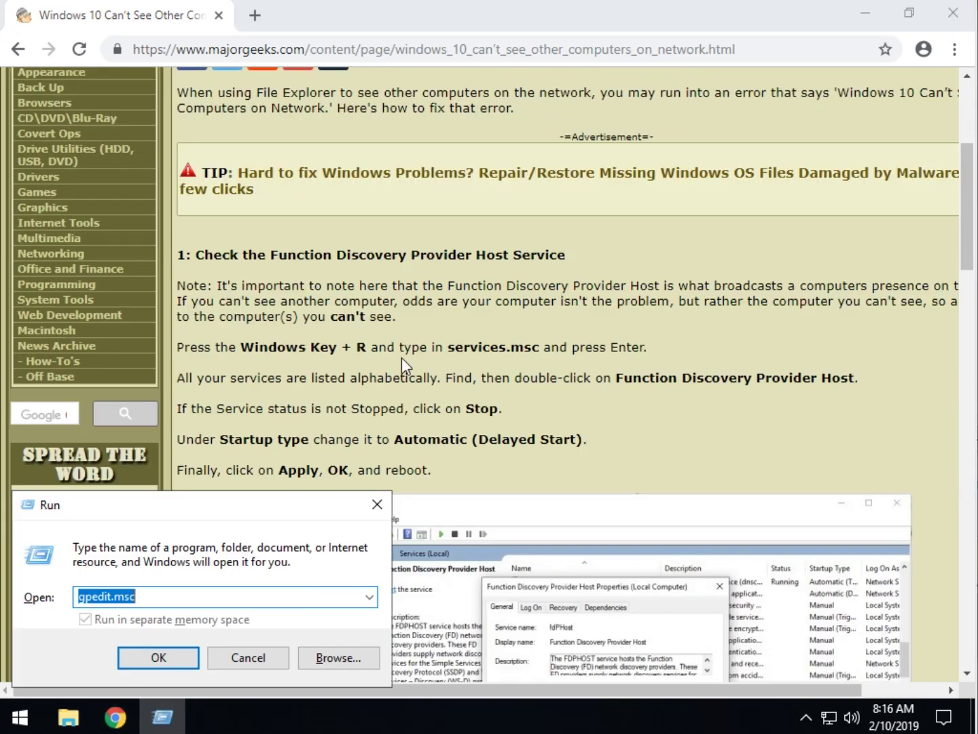
type("services.")
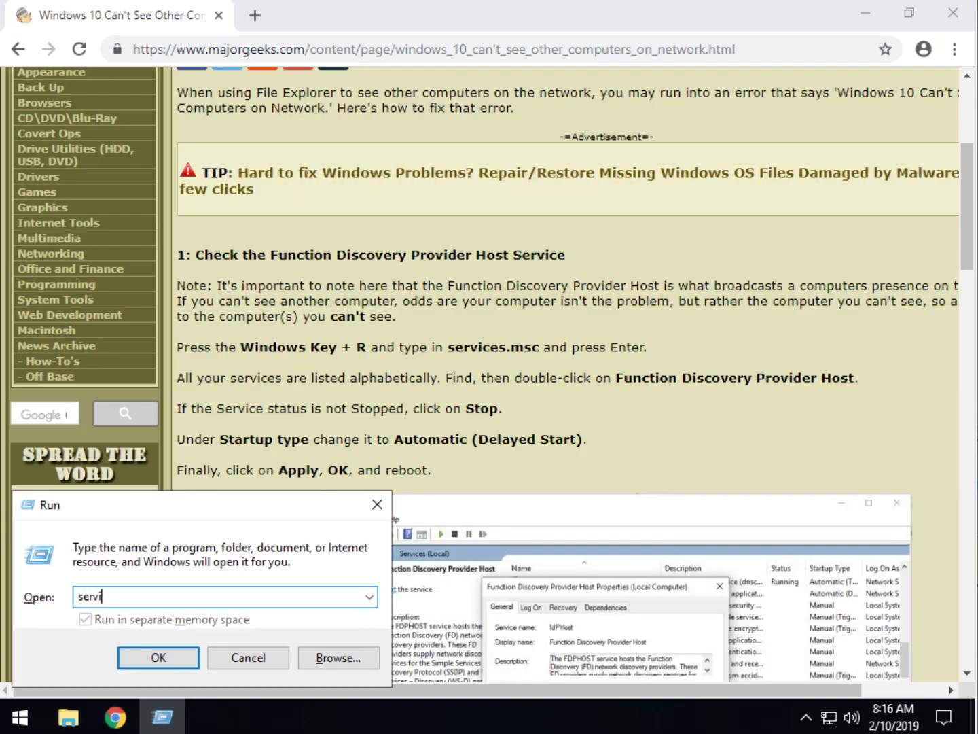
type("msc")
key("Return")
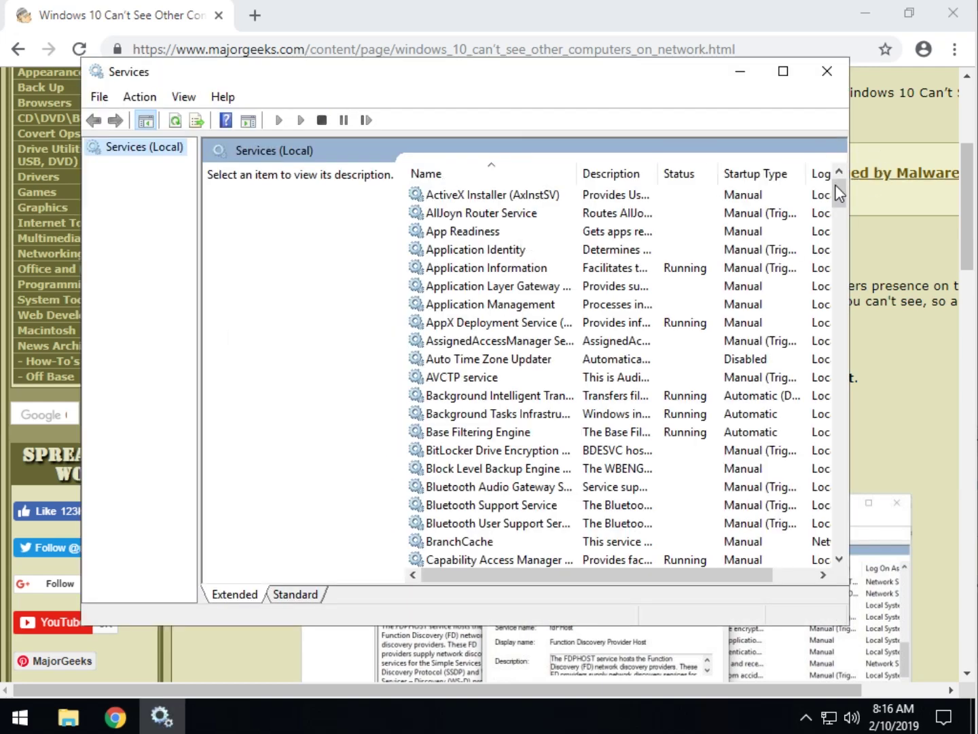
Widen the Name column and select the Function Discovery Provider Host service
scroll(841, 248, "down", 20)
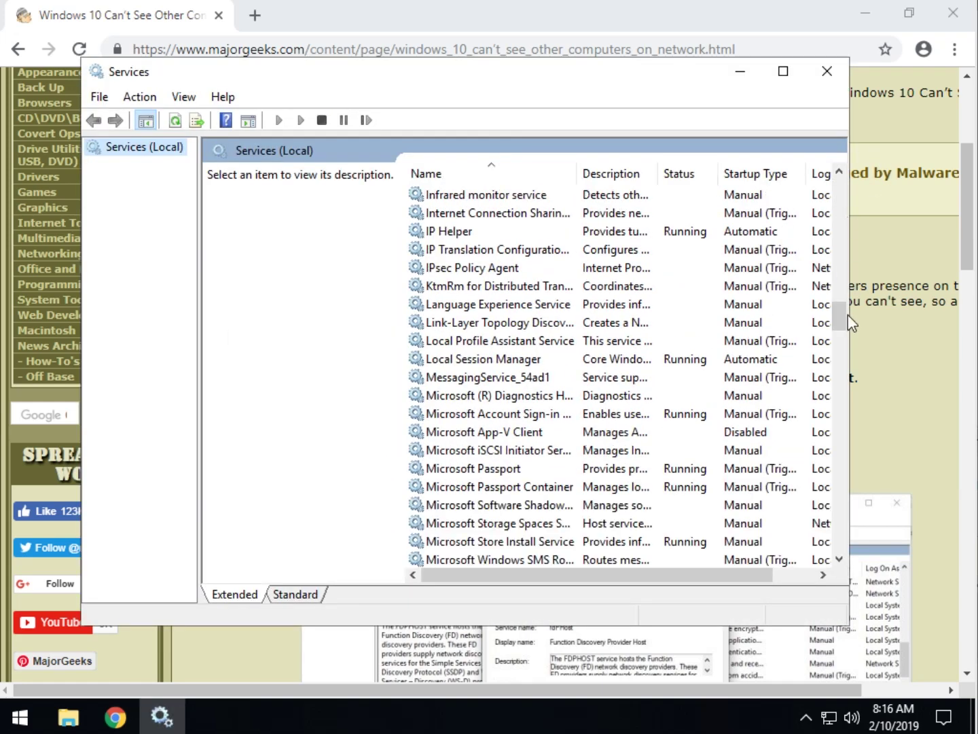
left_click_drag(837, 313, 816, 279)
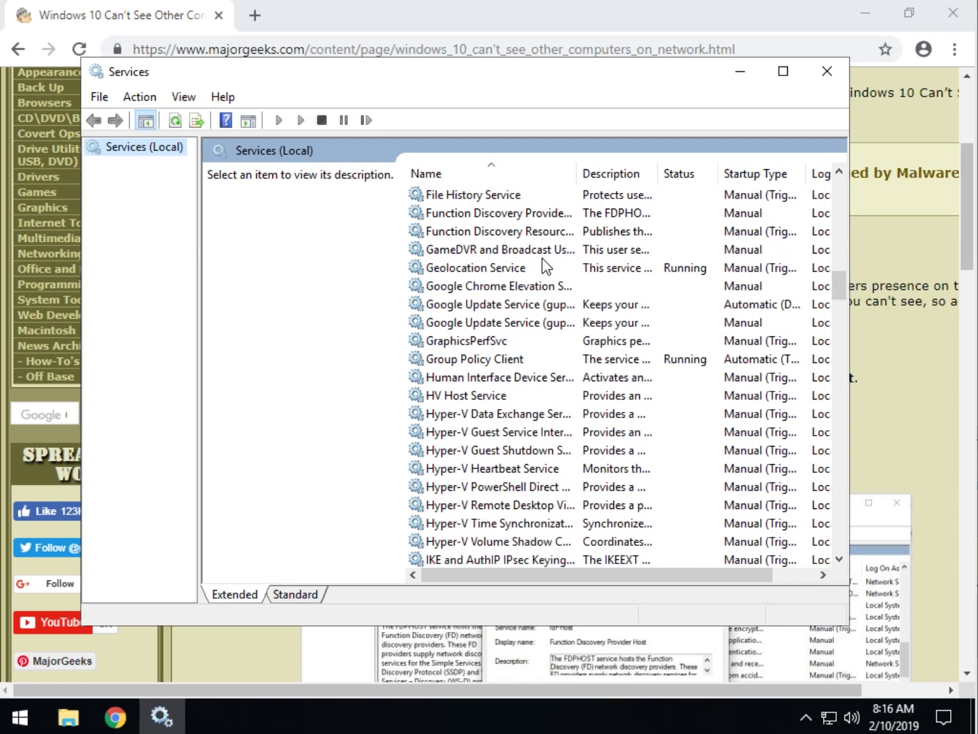
left_click(517, 231)
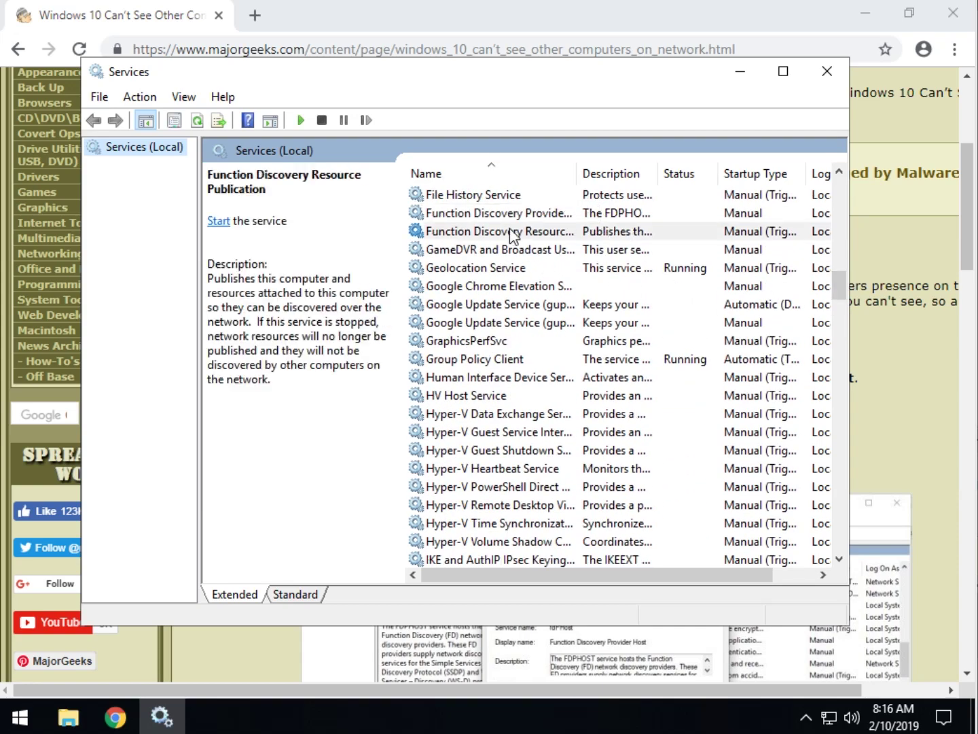
left_click_drag(575, 181, 659, 175)
left_click(517, 213)
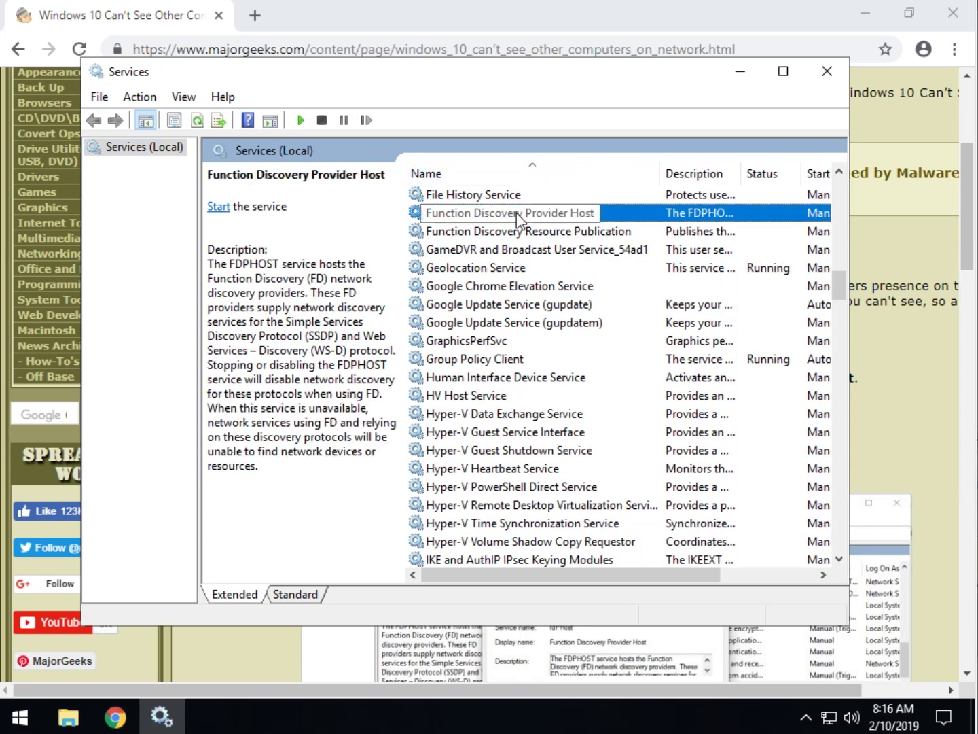
Set Function Discovery Provider Host's startup type to Automatic (Delayed Start), apply, and close Services
double_click(517, 213)
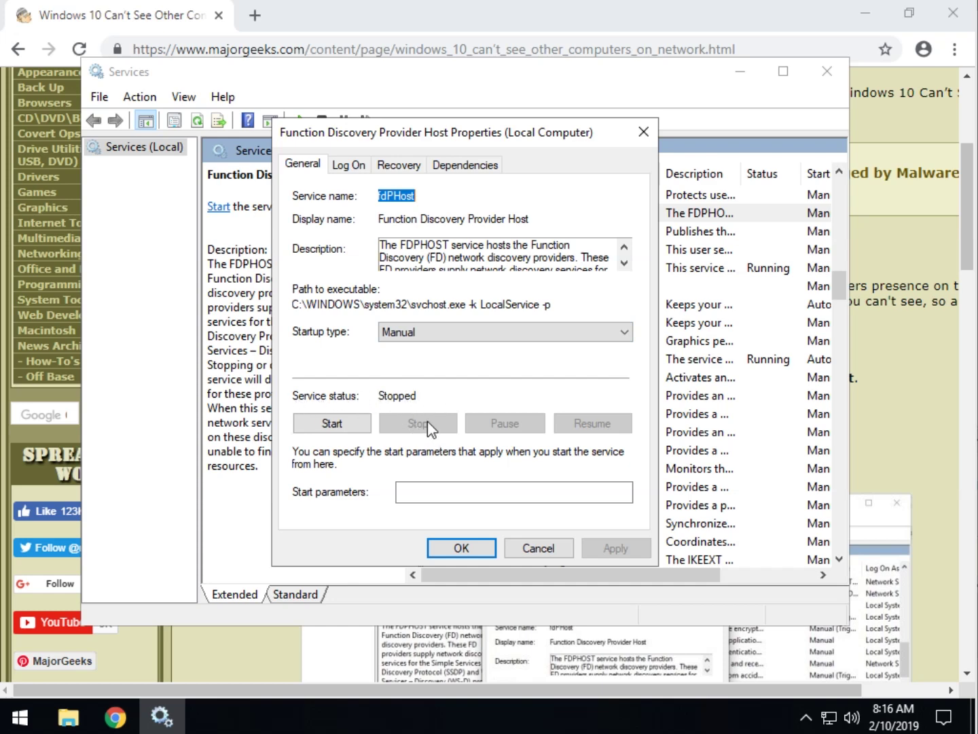
left_click(526, 333)
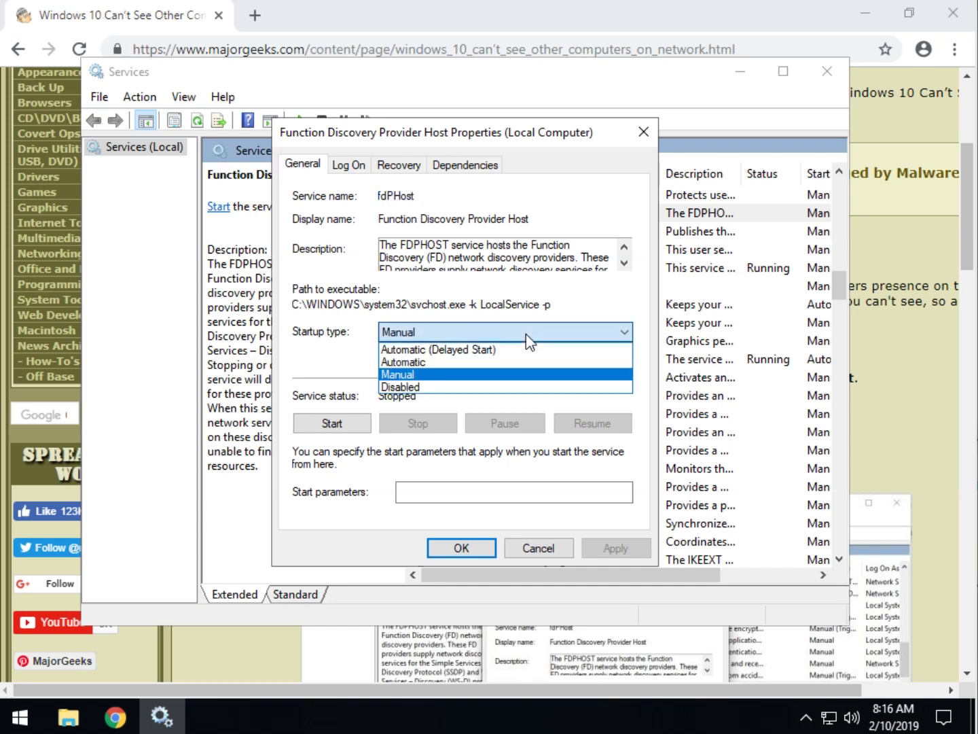
left_click(482, 349)
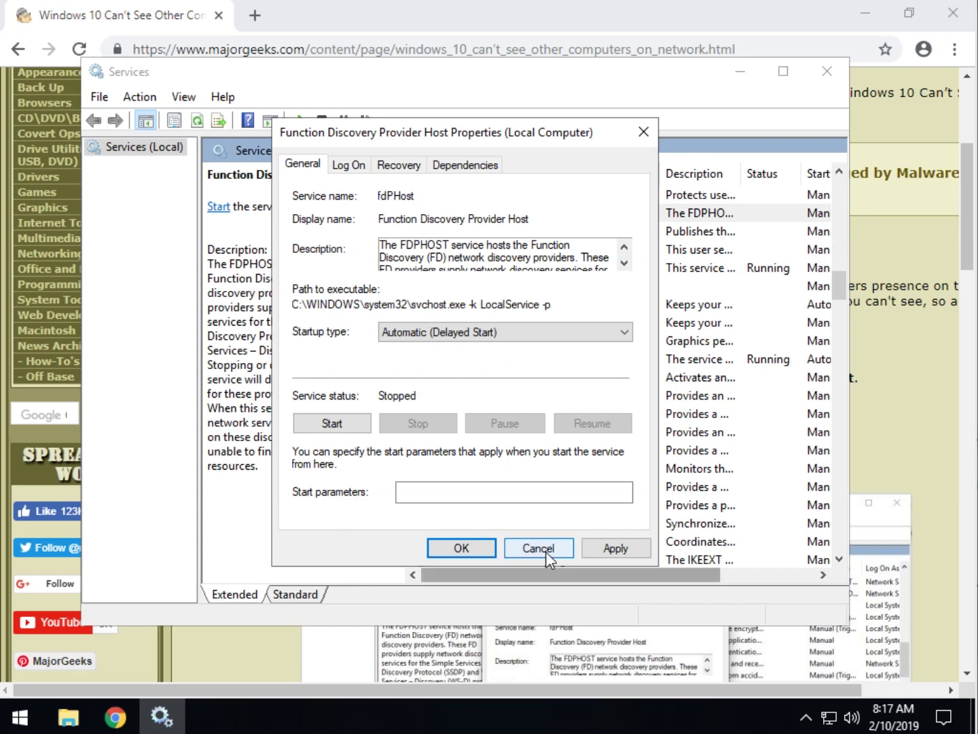
left_click(614, 549)
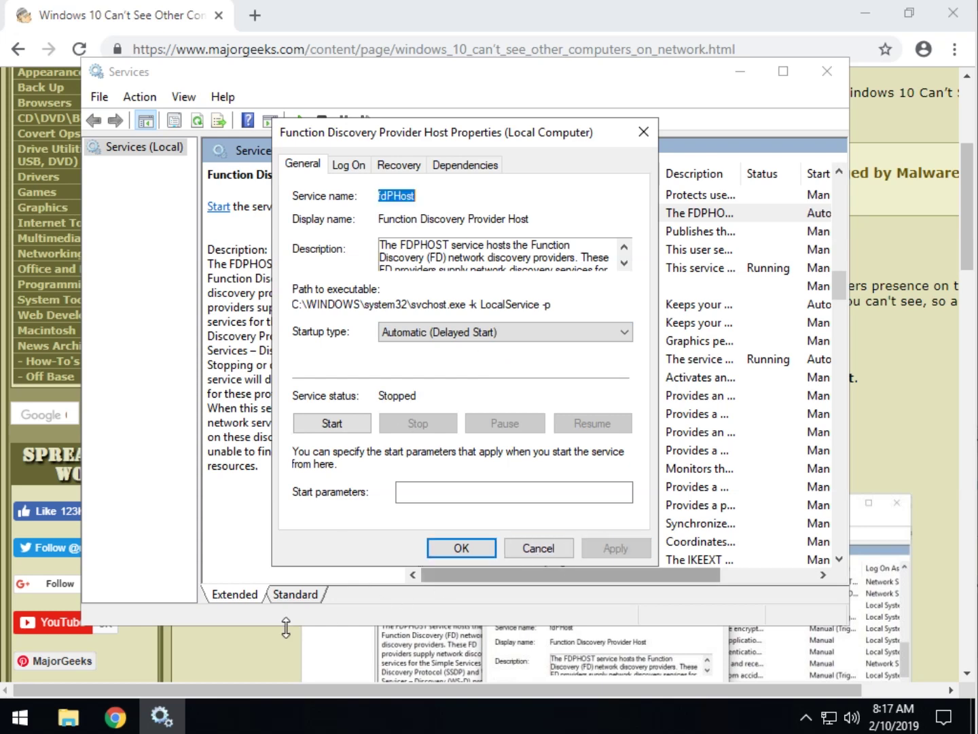
left_click(462, 547)
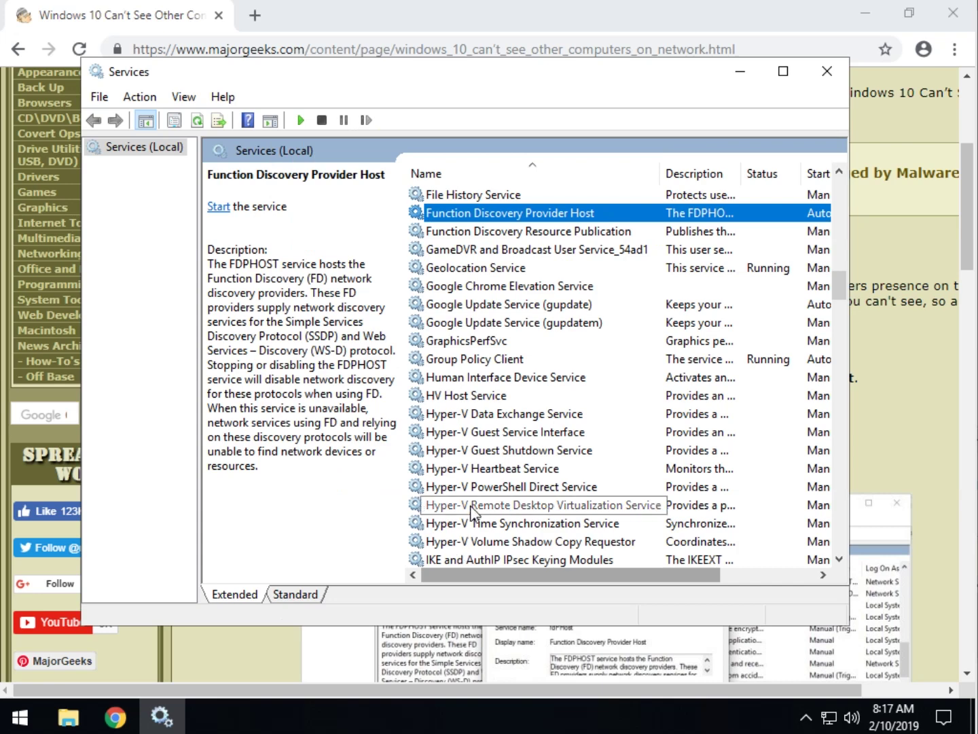
left_click(820, 70)
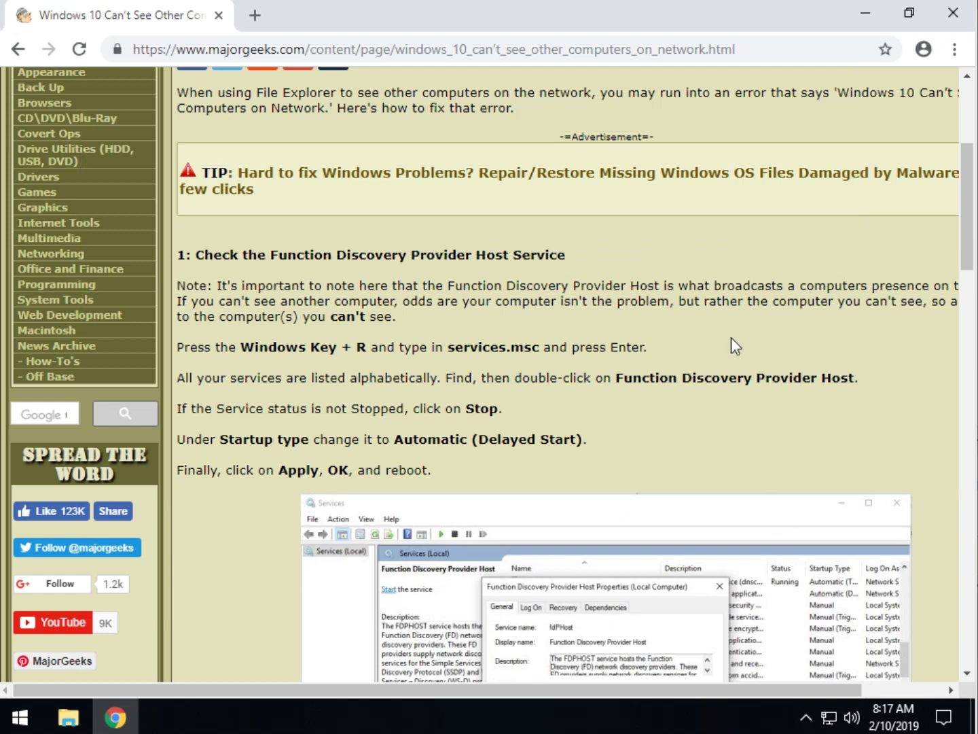
Scroll the MajorGeeks article down to section 2, Turn on Server Message Block (SMB)
scroll(730, 346, "down", 10)
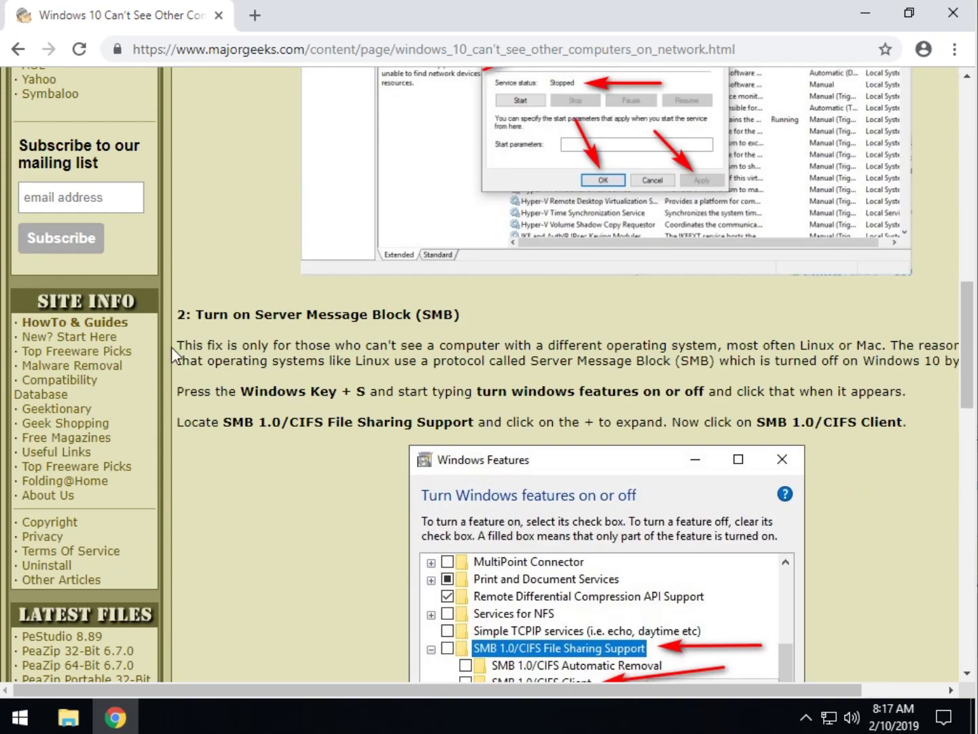
left_click_drag(193, 345, 548, 358)
left_click(547, 359)
scroll(358, 504, "down", 2)
scroll(353, 496, "down", 2)
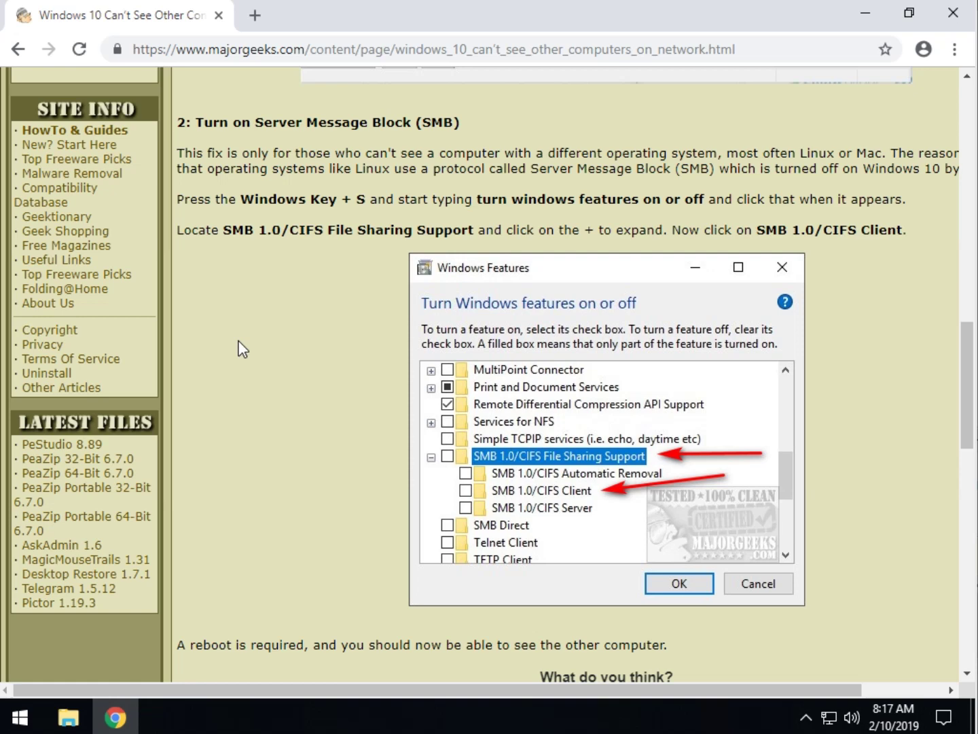
Search 'turn win' and launch Turn Windows features on or off
key("super+s")
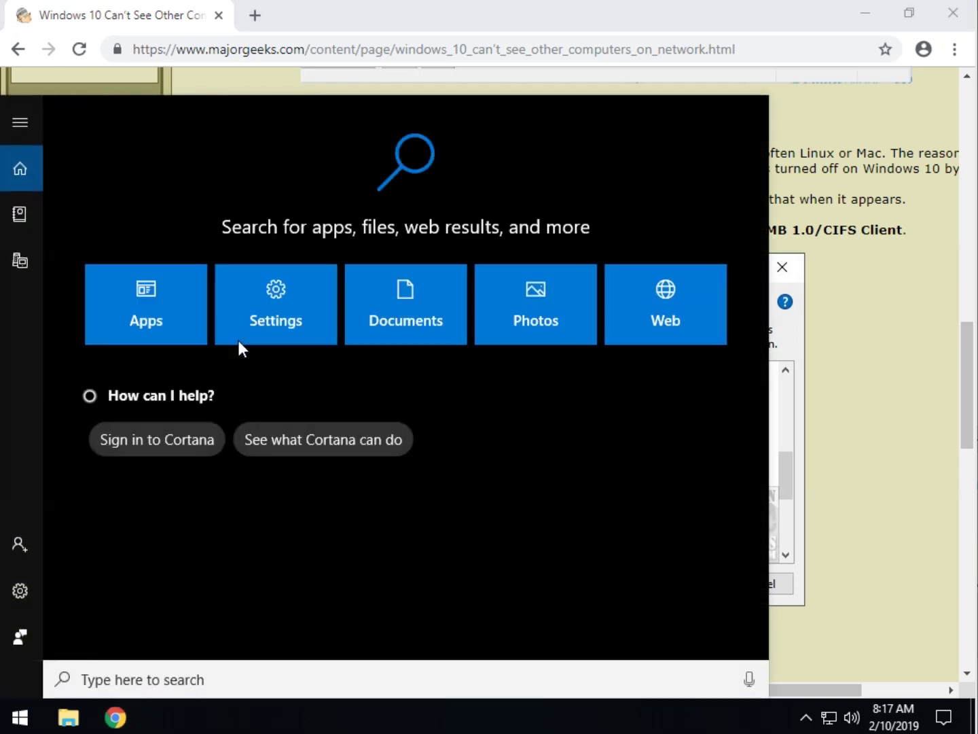
type("turn")
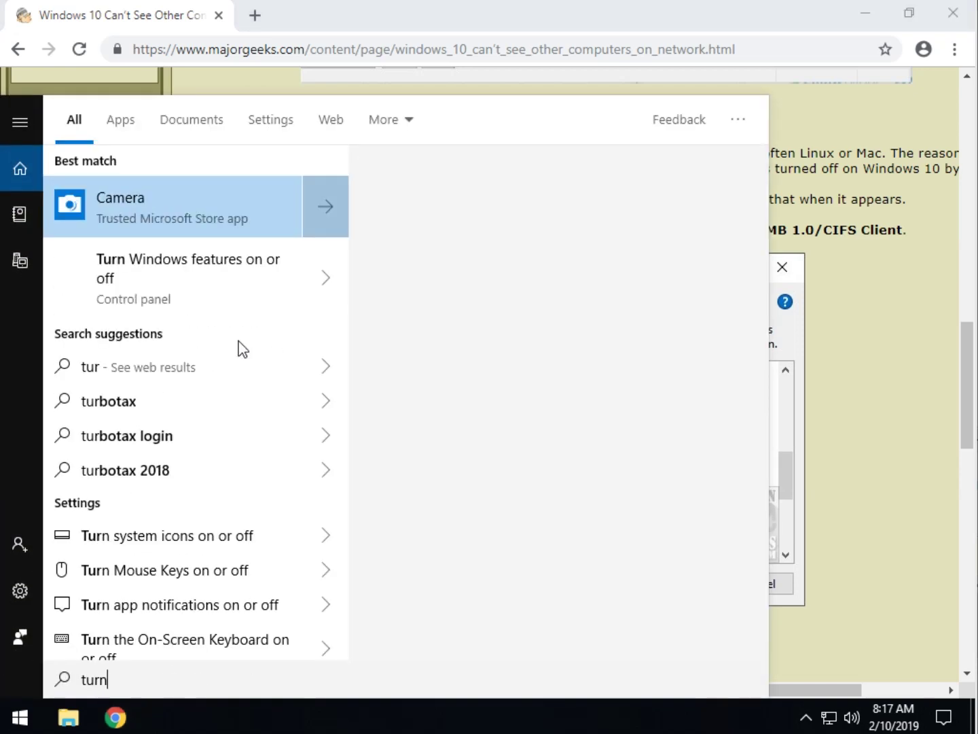
type(" win")
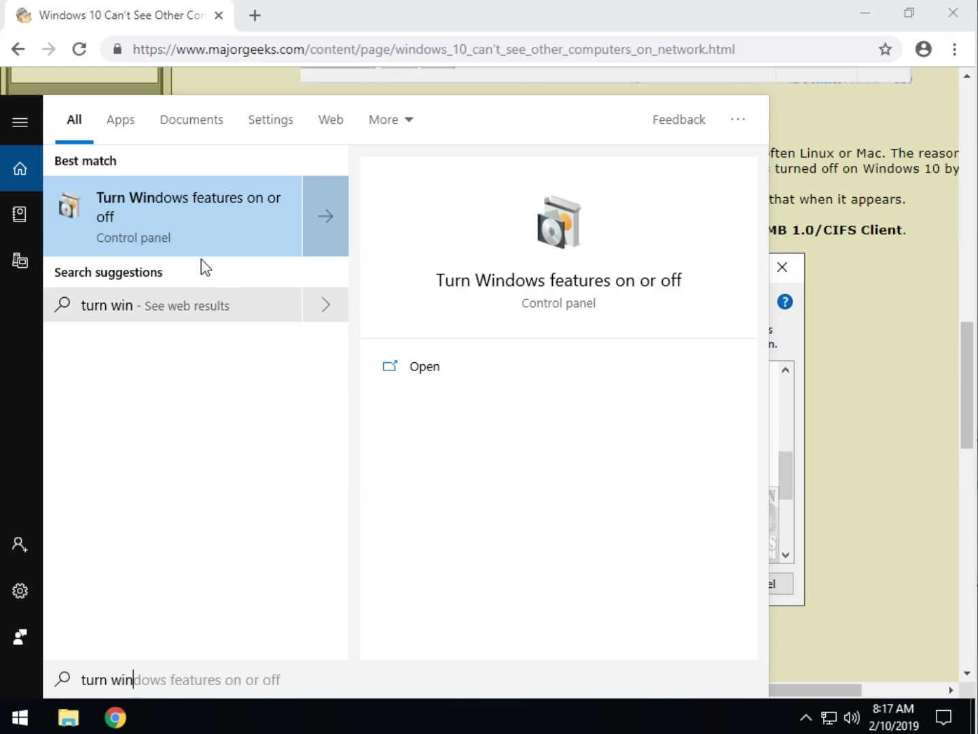
left_click(258, 216)
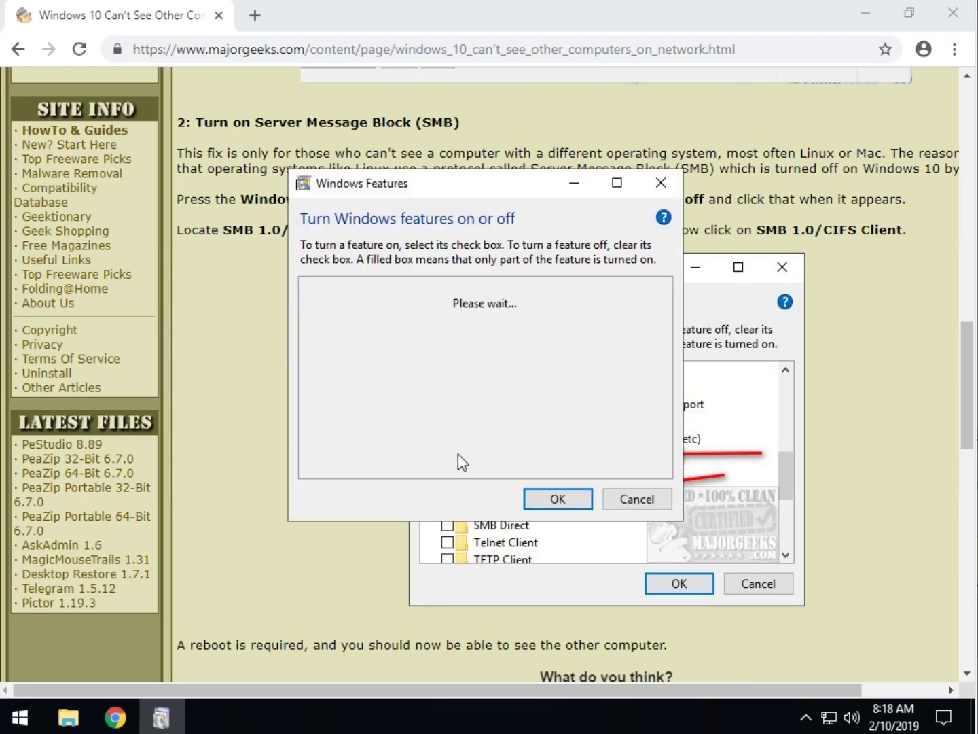
Expand SMB 1.0/CIFS File Sharing Support and tick SMB 1.0/CIFS Client
scroll(445, 370, "down", 1)
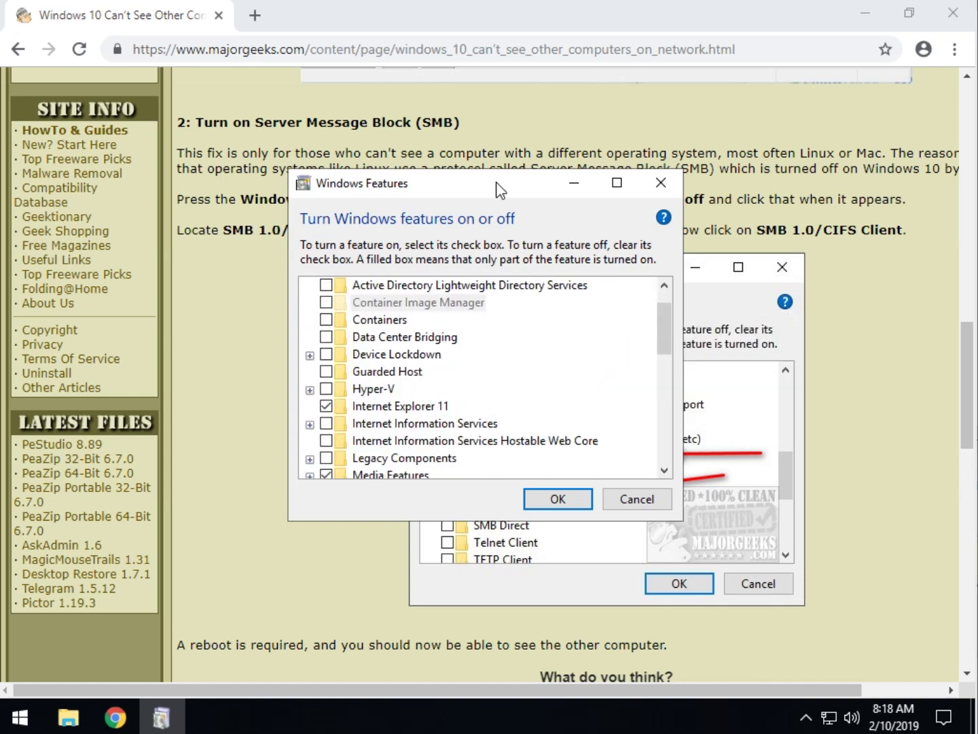
left_click_drag(497, 182, 581, 272)
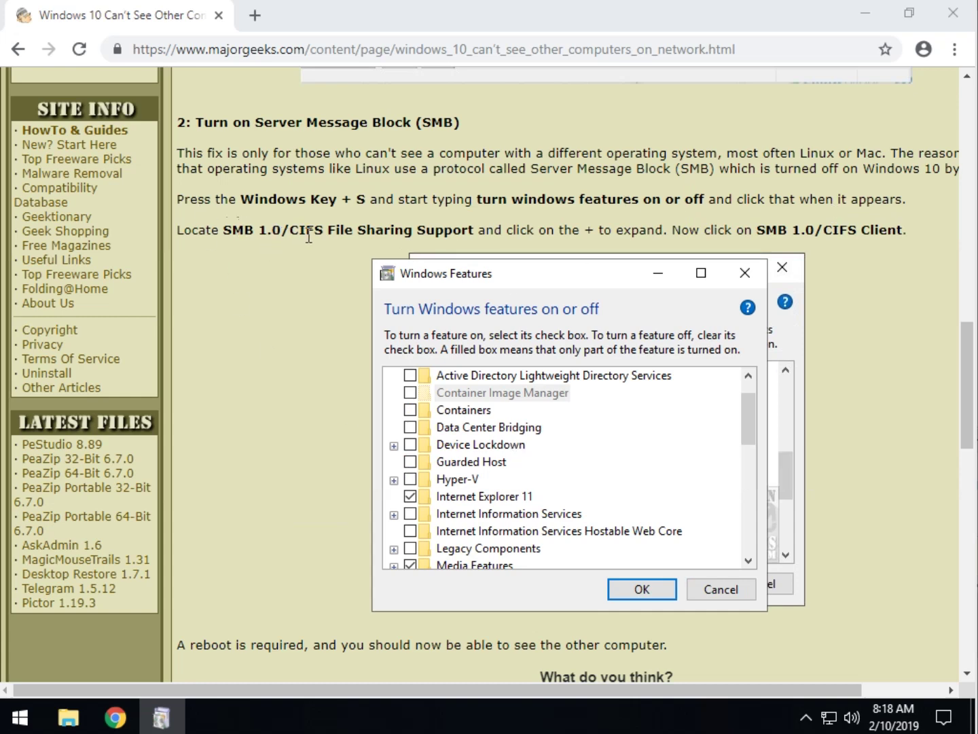
scroll(486, 449, "down", 1)
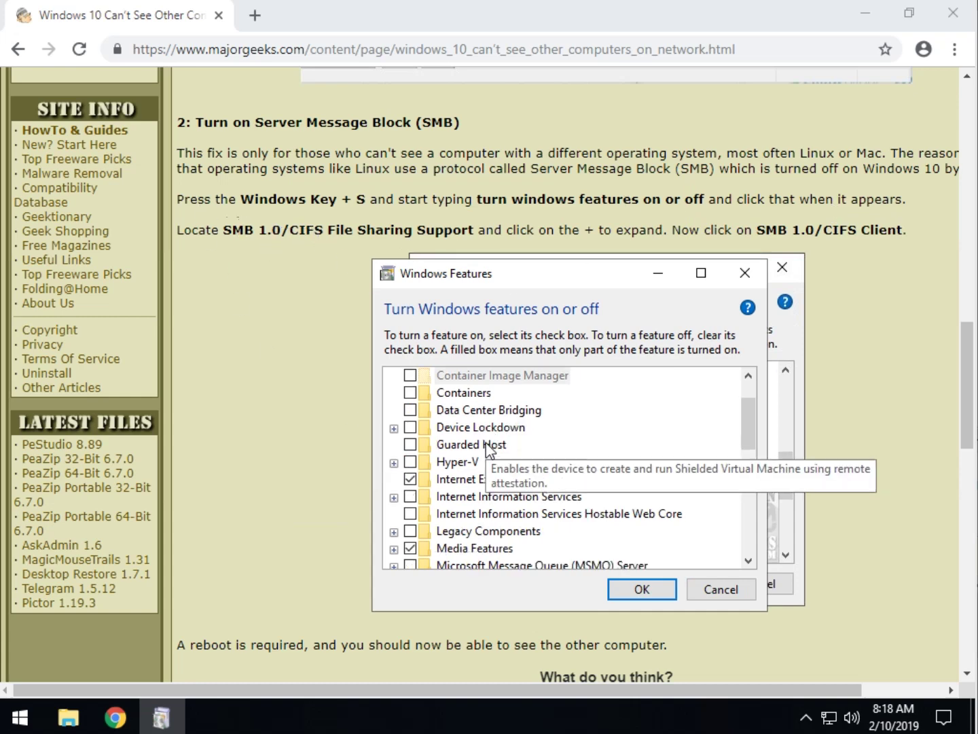
scroll(485, 449, "down", 4)
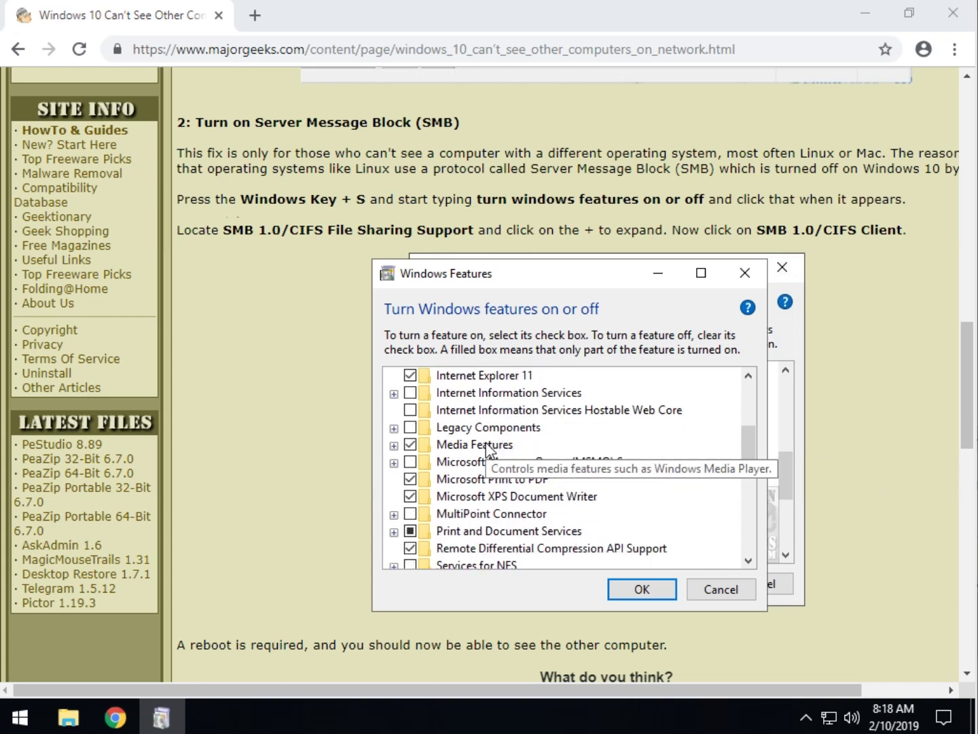
scroll(486, 448, "down", 1)
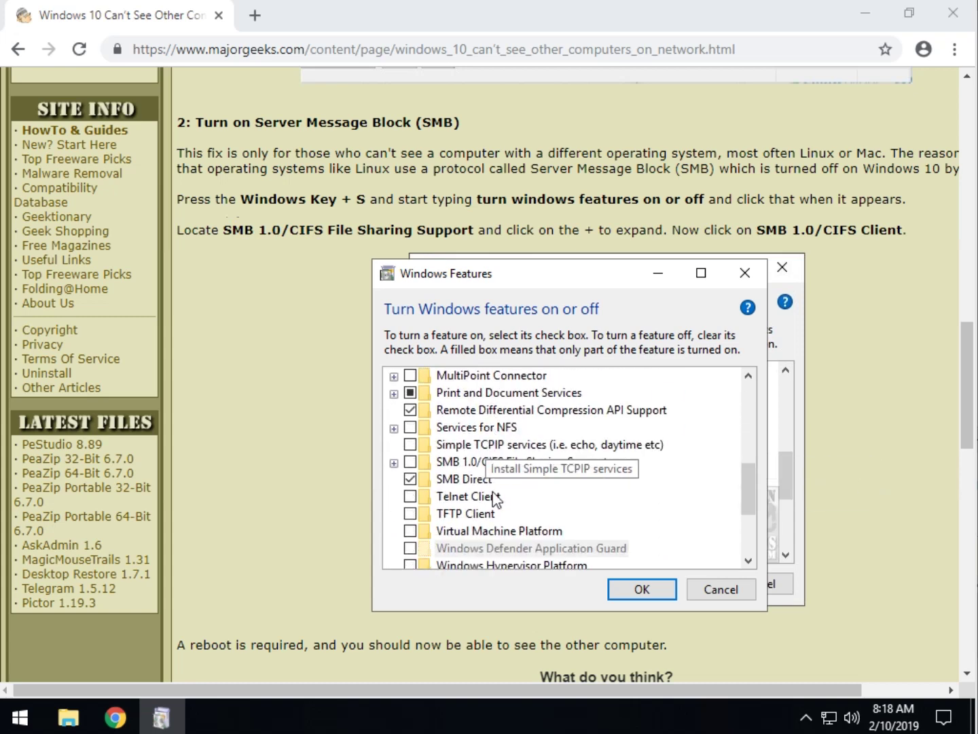
left_click(394, 463)
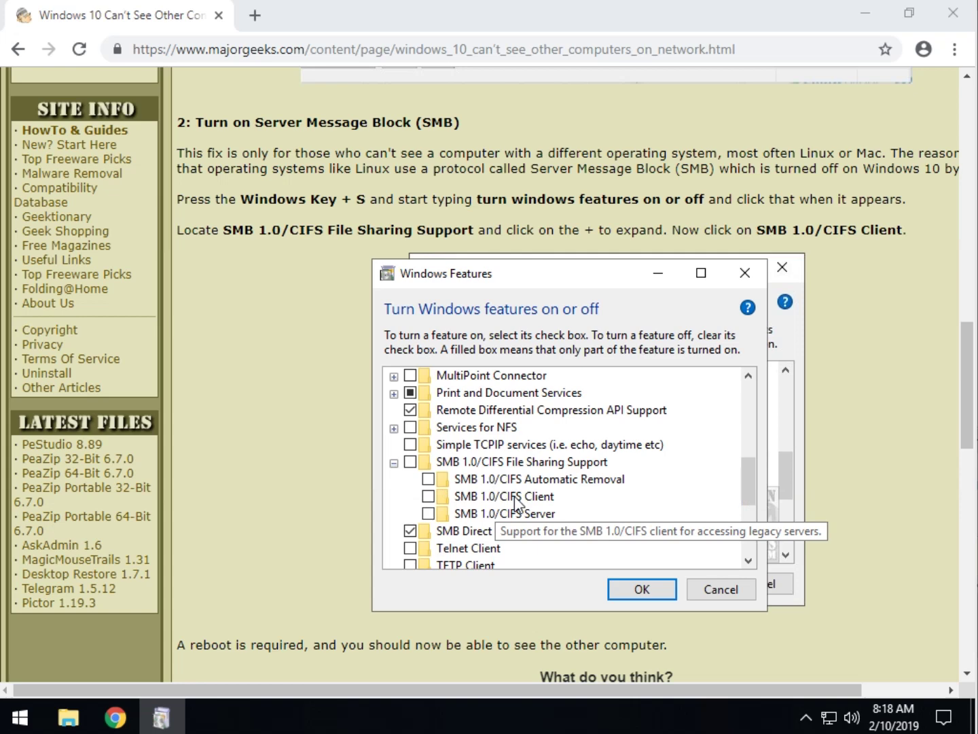
left_click(428, 497)
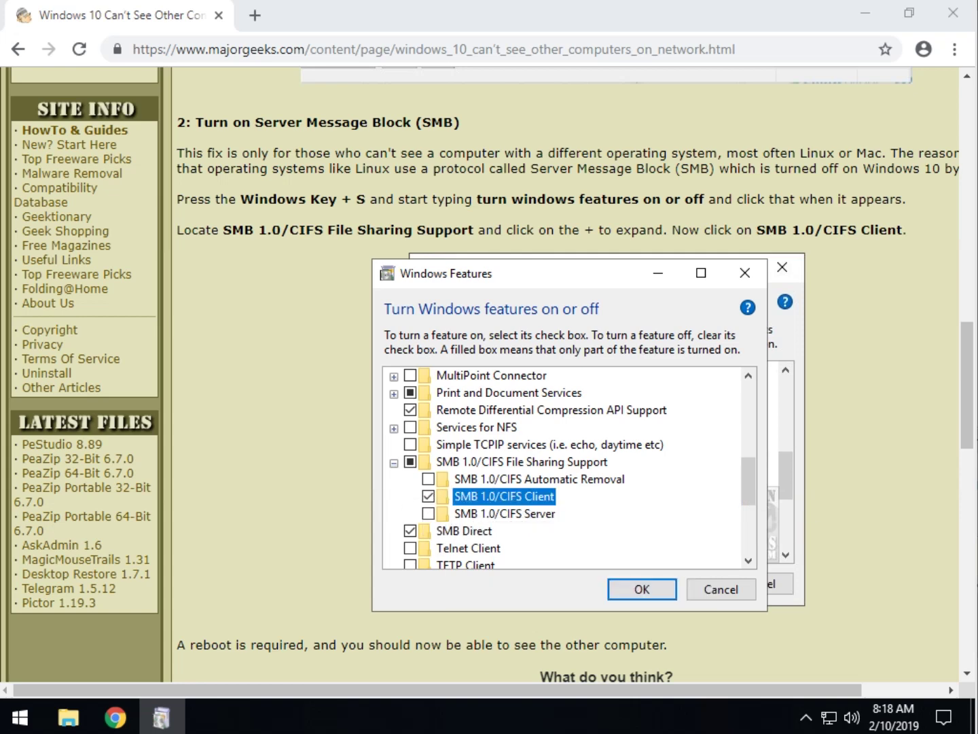
Confirm the Windows Features change with OK to start installing SMB 1.0/CIFS Client
left_click(657, 590)
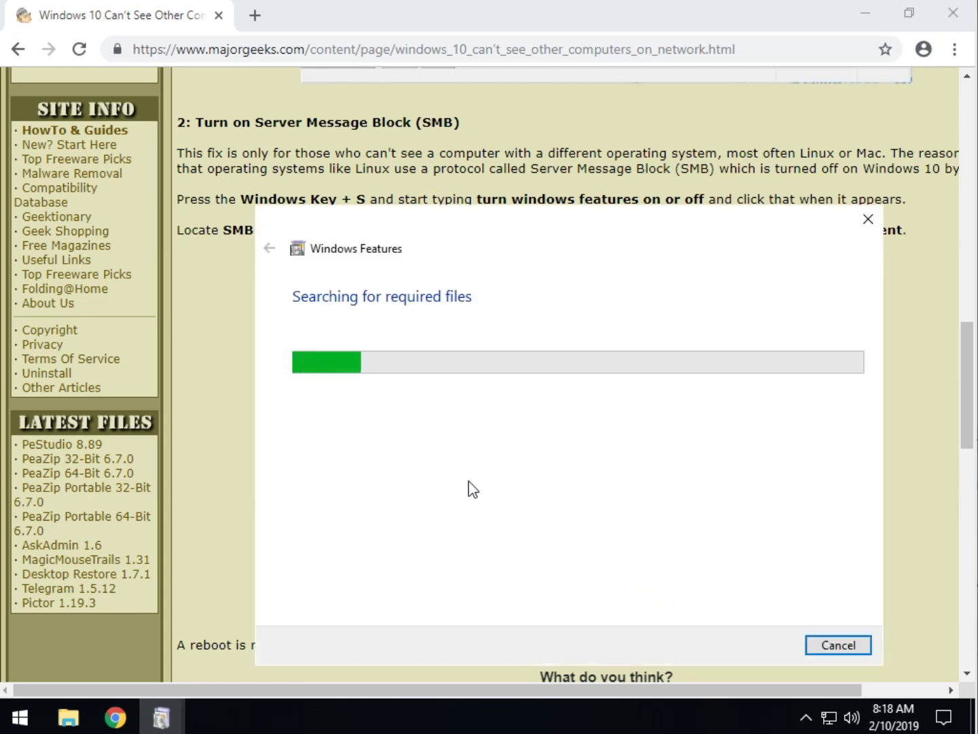